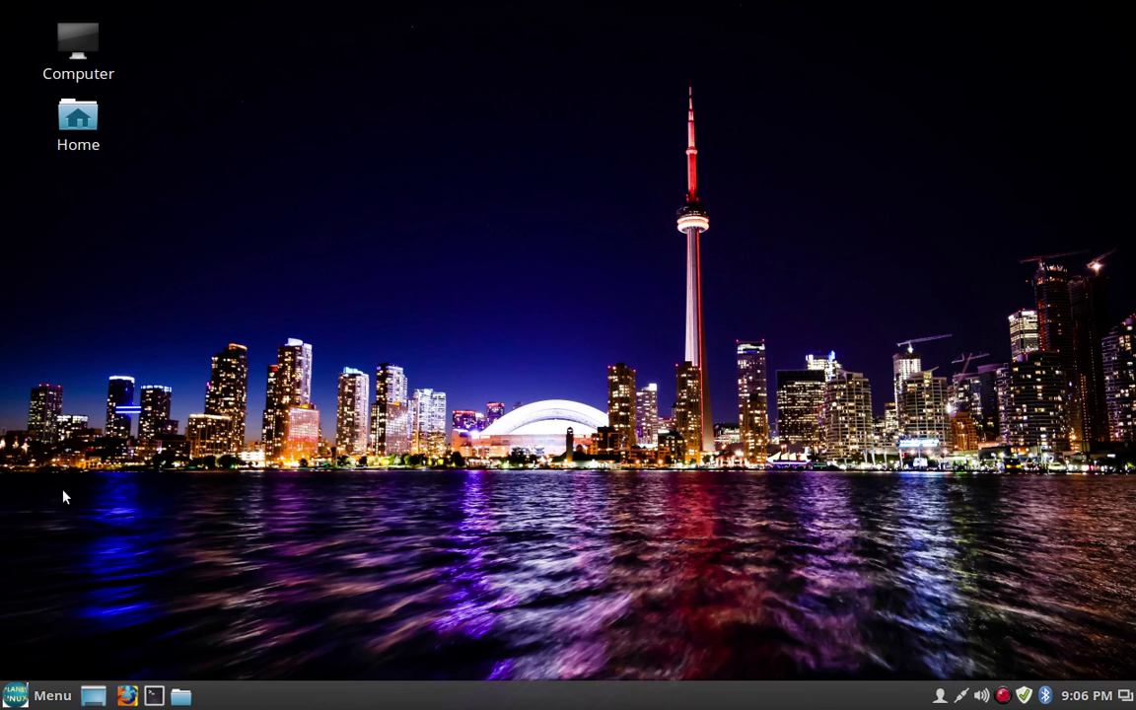
# - Open the Sound settings and review the output devices, the output device settings and the input devices
pyautogui.click(12, 695)
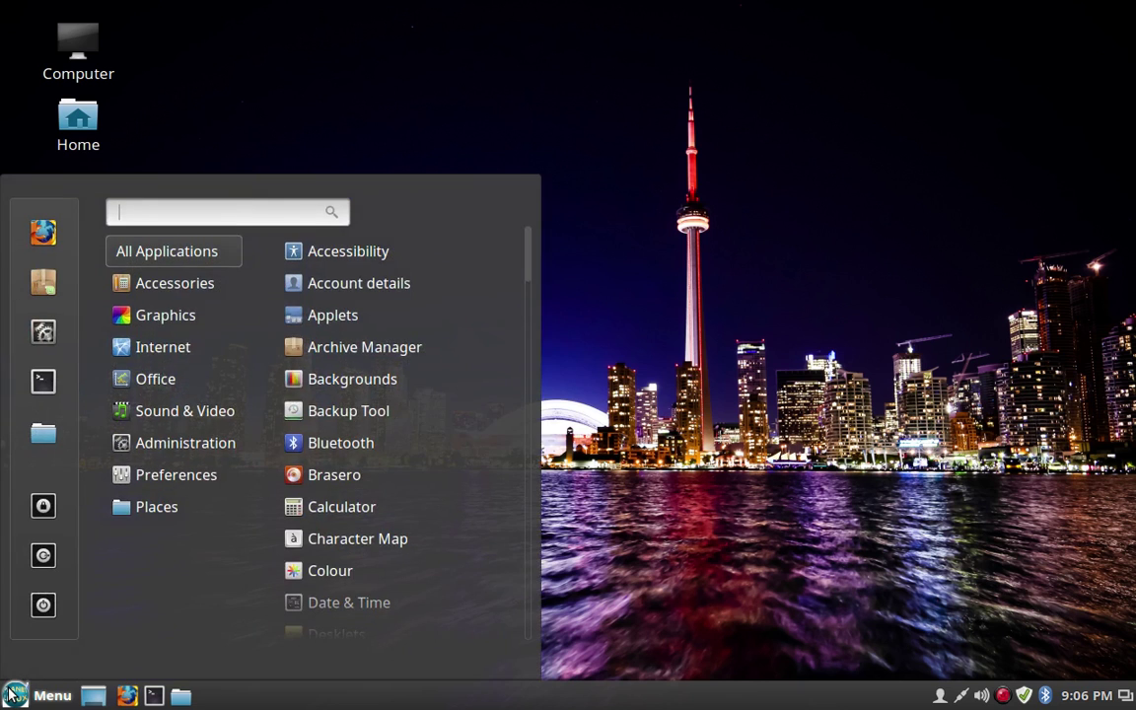
pyautogui.write('sound')
pyautogui.press('Return')
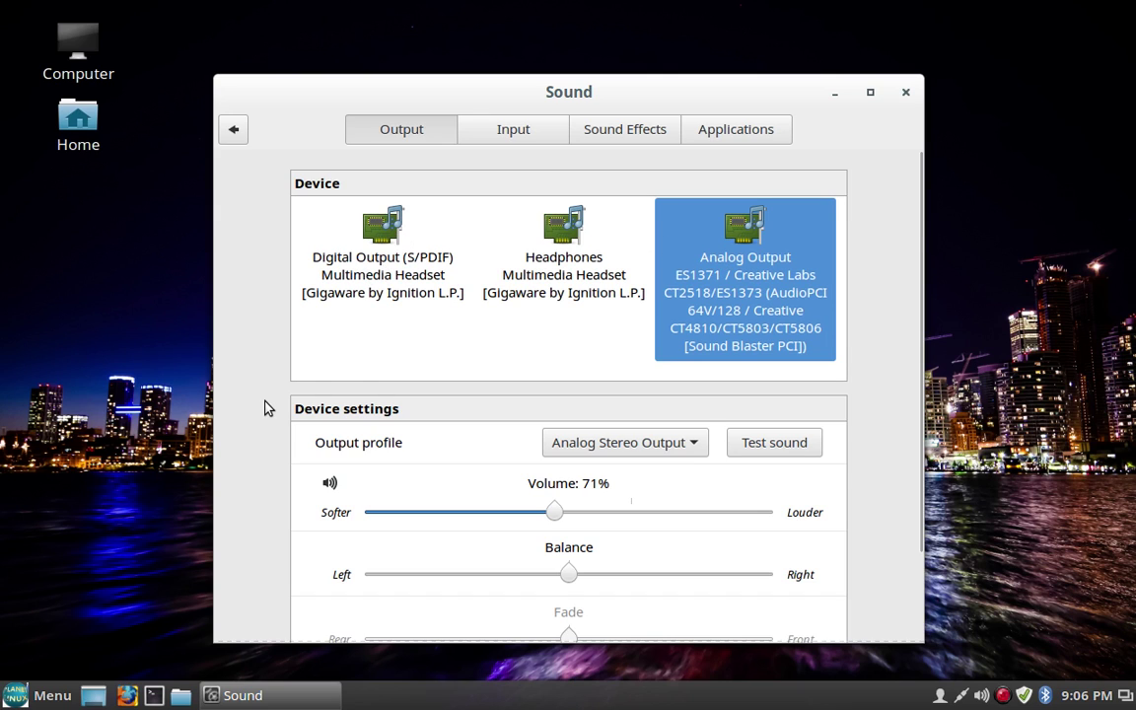
pyautogui.scroll(-2, 264, 408)
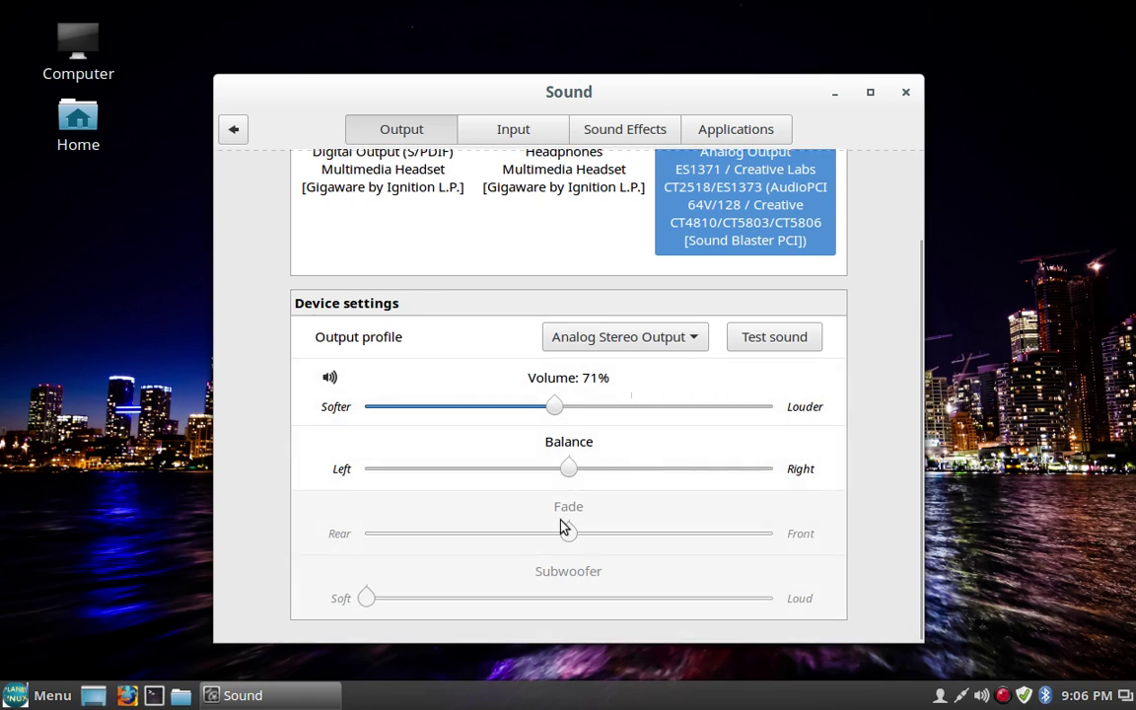
pyautogui.scroll(2, 236, 413)
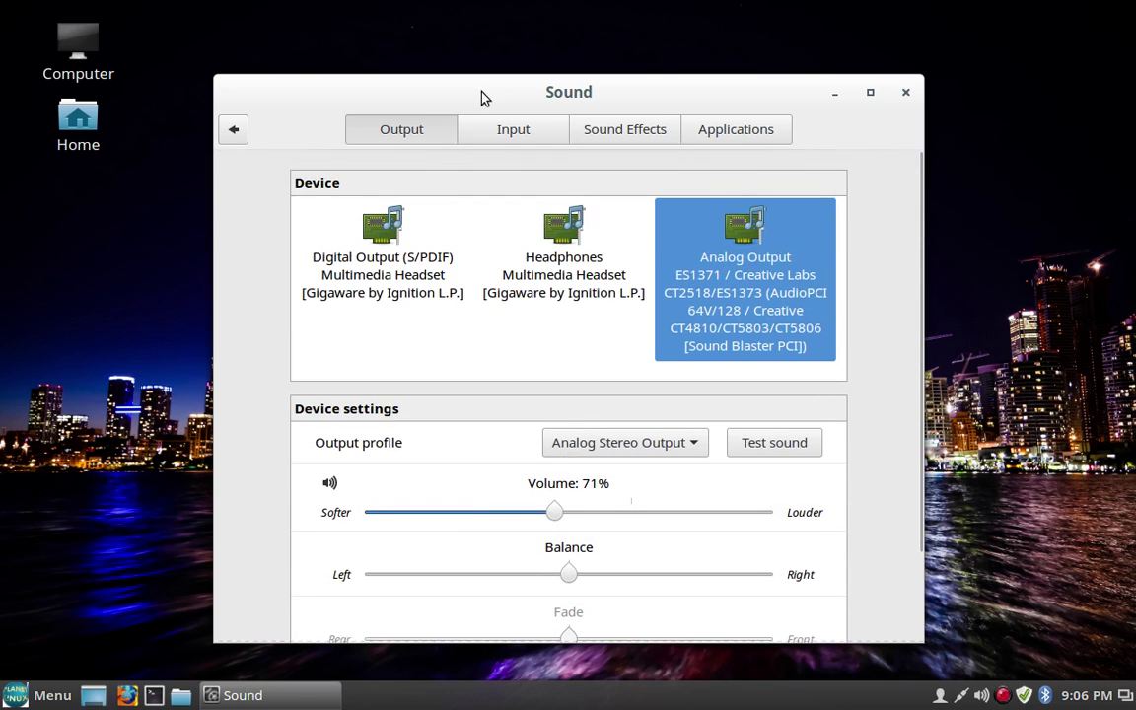
pyautogui.click(529, 130)
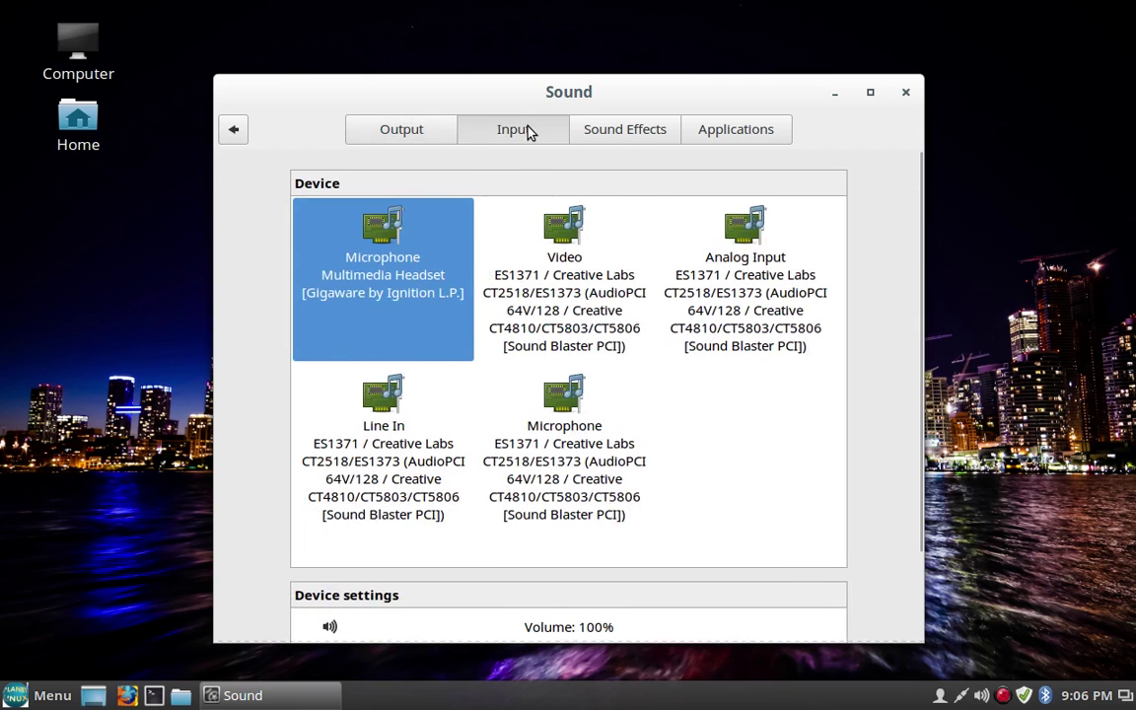
# - Raise the sound effects volume to about the middle of its range and view the per-application volumes
pyautogui.click(623, 125)
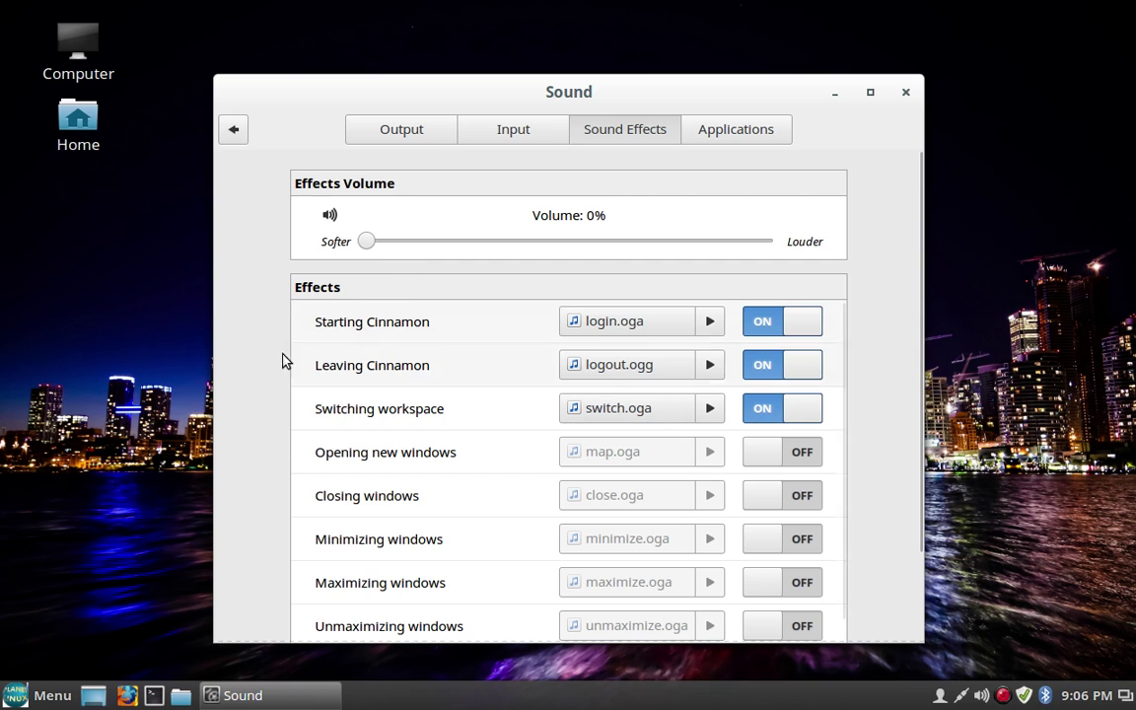
pyautogui.scroll(-2, 248, 381)
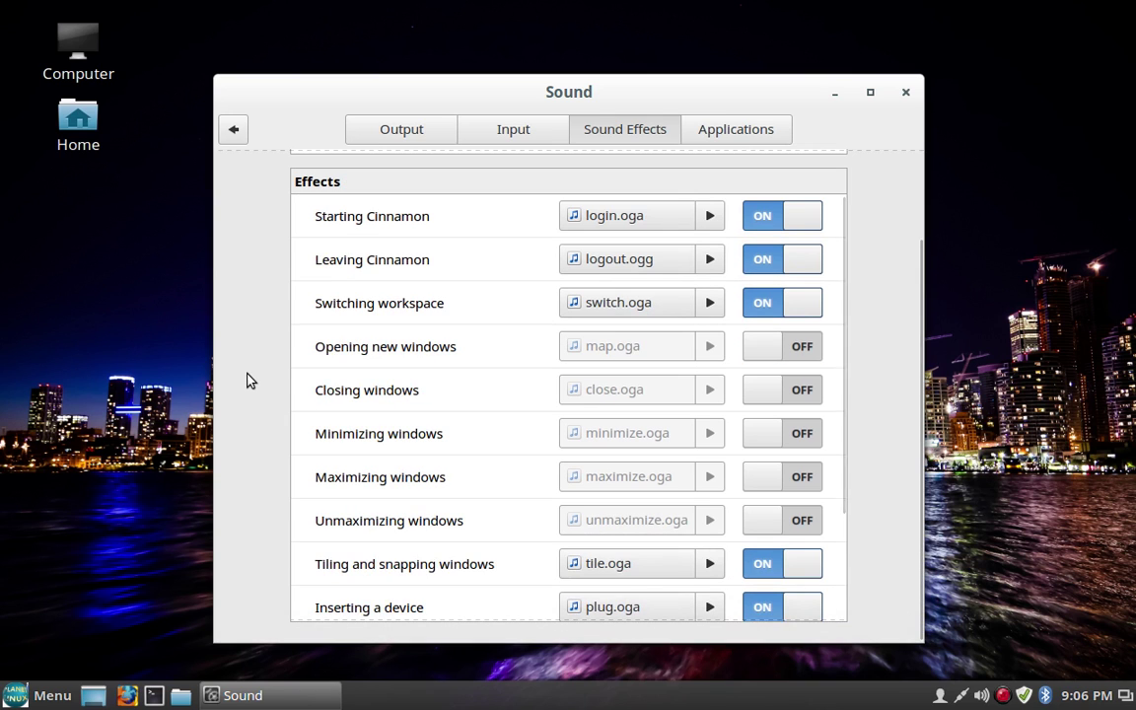
pyautogui.scroll(2, 248, 381)
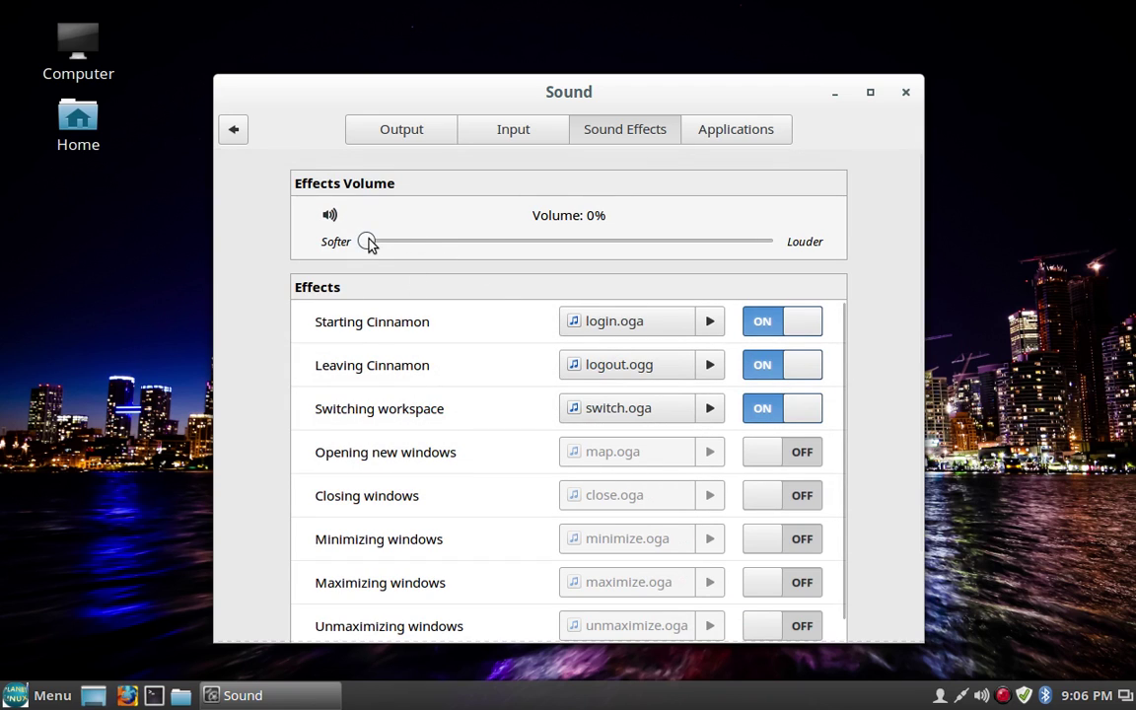
pyautogui.moveTo(372, 242); pyautogui.dragTo(572, 242)
pyautogui.click(730, 139)
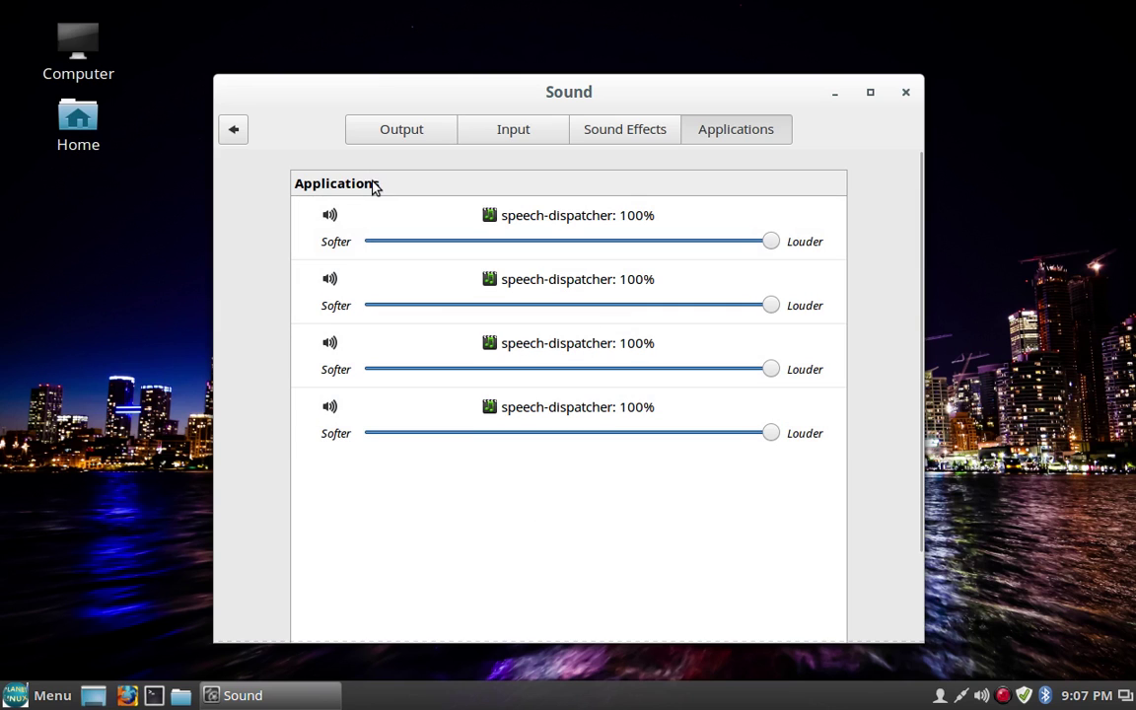
# - Return to the System Settings overview and browse the Linux Mint, Sarah, Serena and Pictures background collections
pyautogui.click(233, 130)
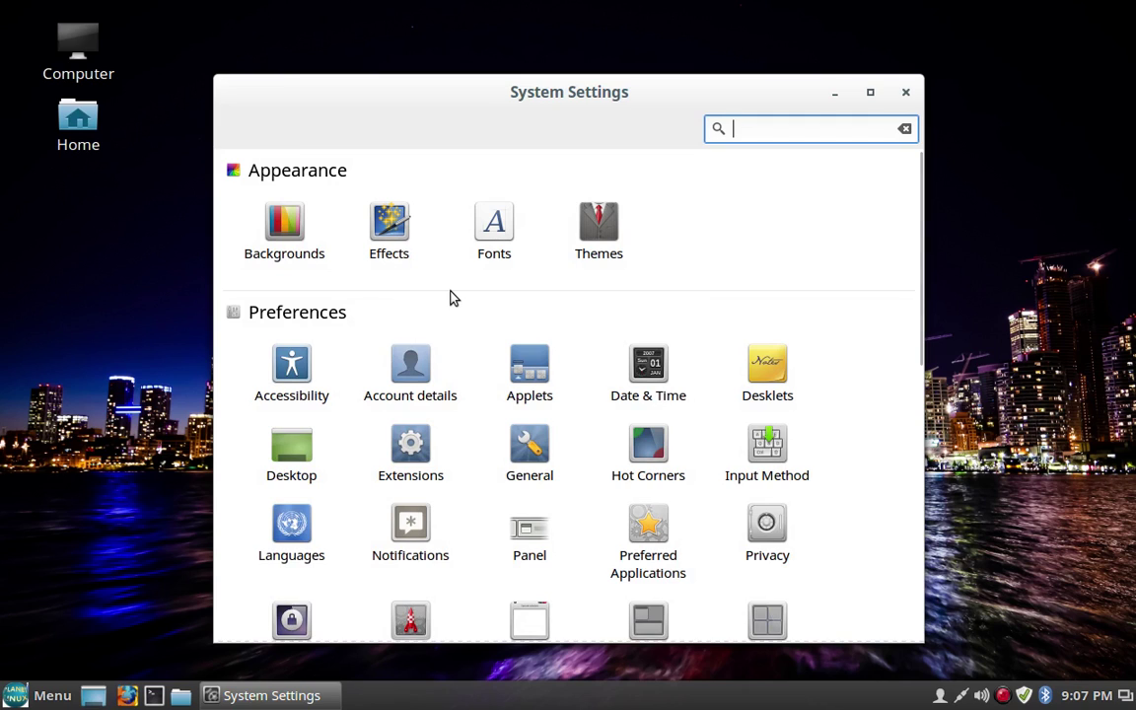
pyautogui.click(283, 225)
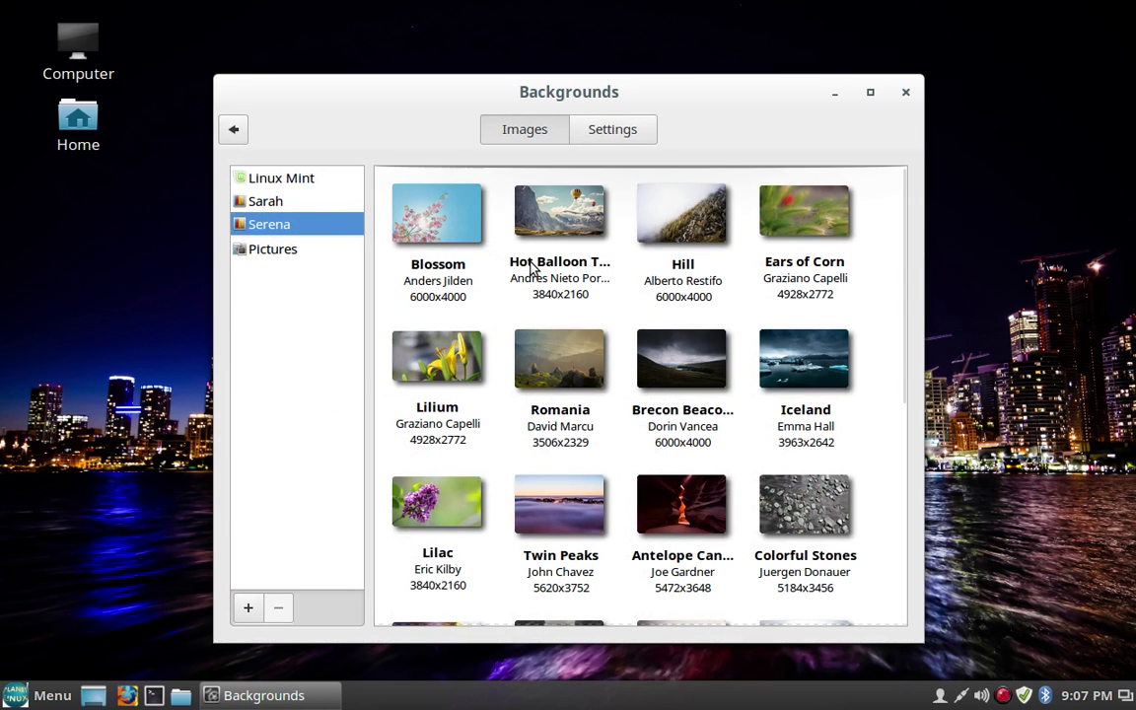
pyautogui.click(312, 203)
pyautogui.click(332, 186)
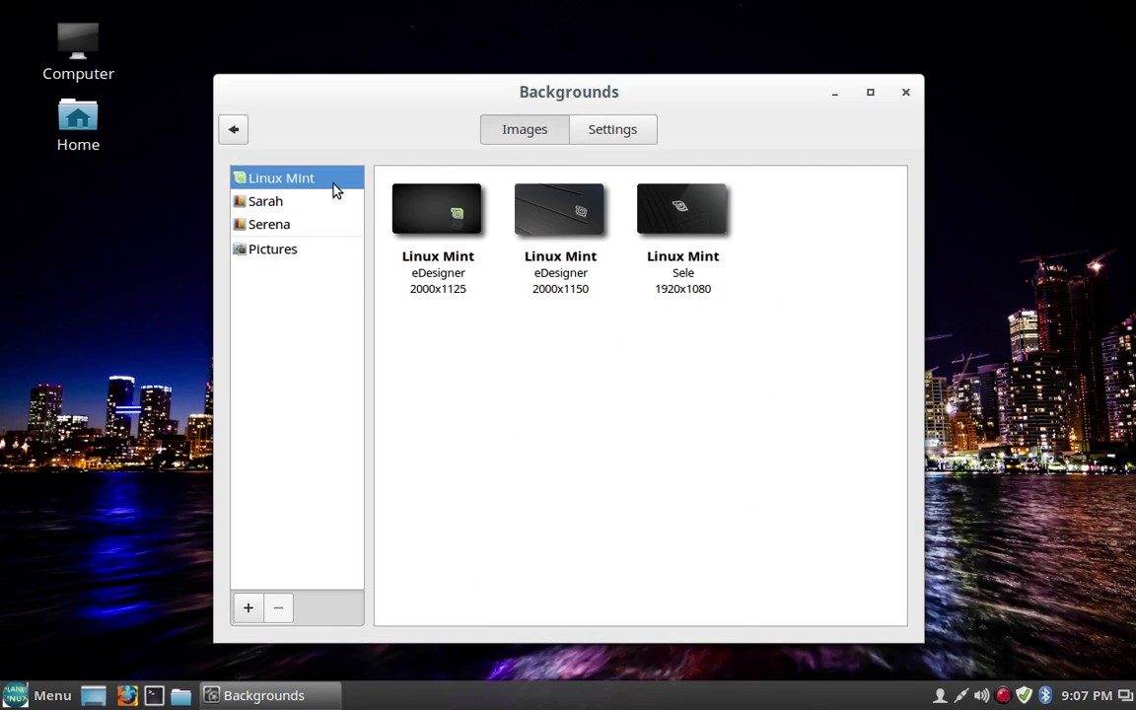
pyautogui.click(318, 228)
pyautogui.click(306, 251)
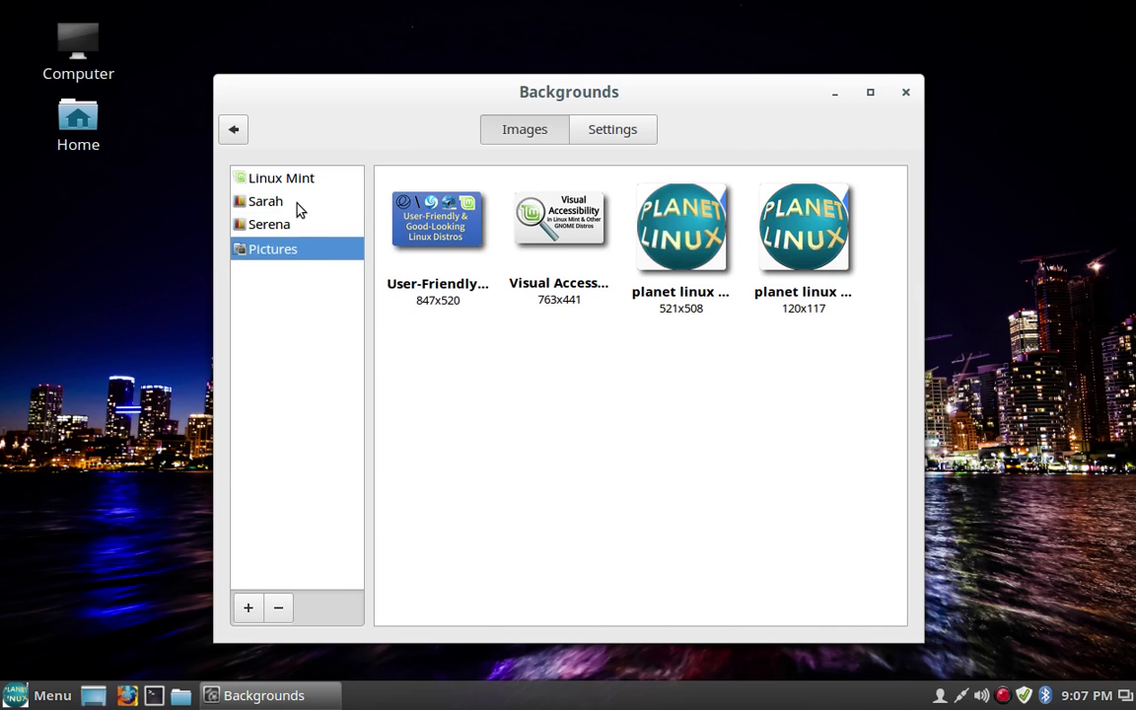
pyautogui.click(296, 202)
# - Select the Linux Mint background collection, enable its slideshow in random order, and view the picture aspect options
pyautogui.click(328, 187)
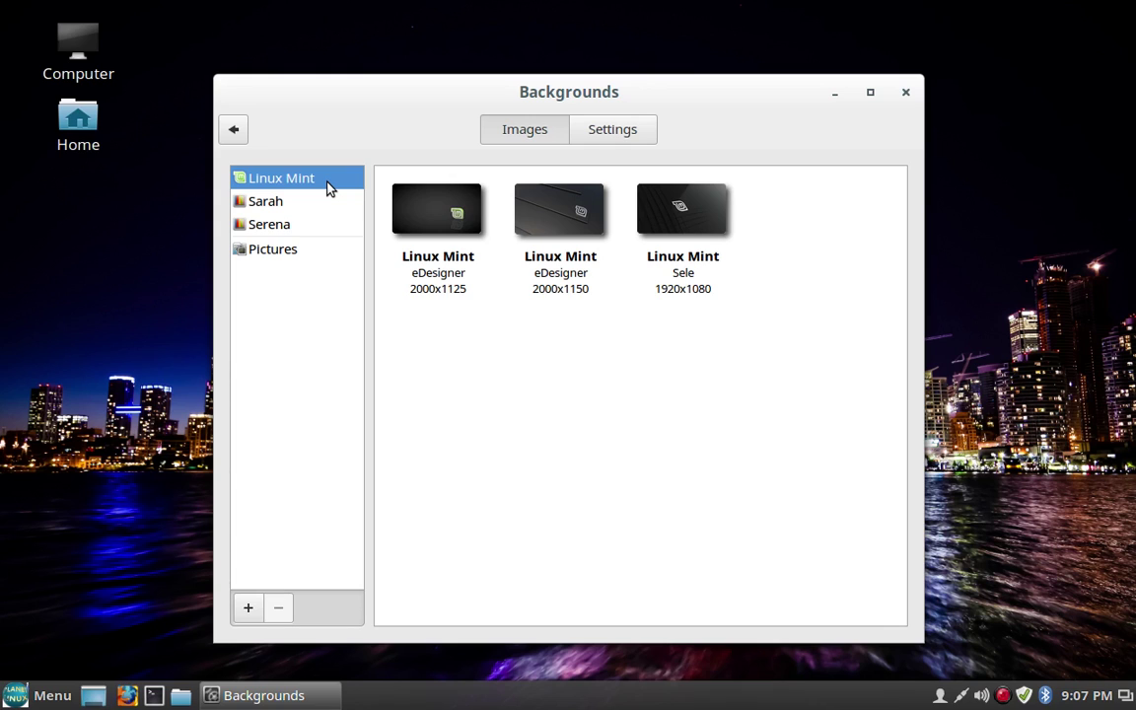
pyautogui.click(620, 132)
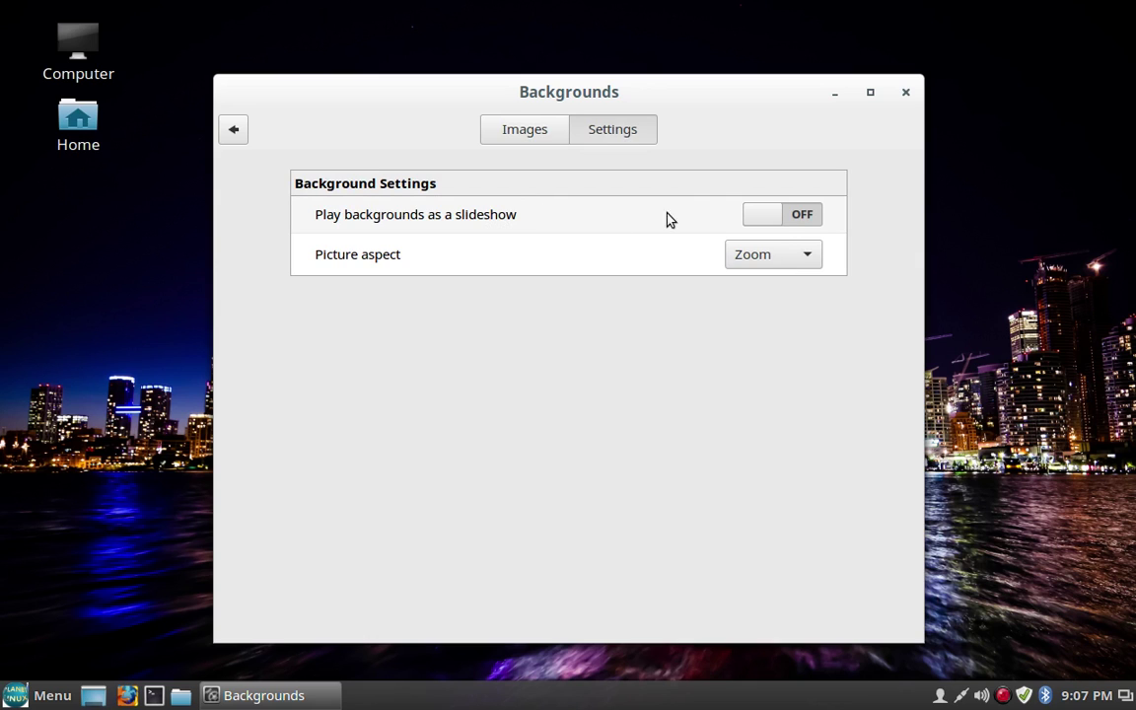
pyautogui.click(785, 215)
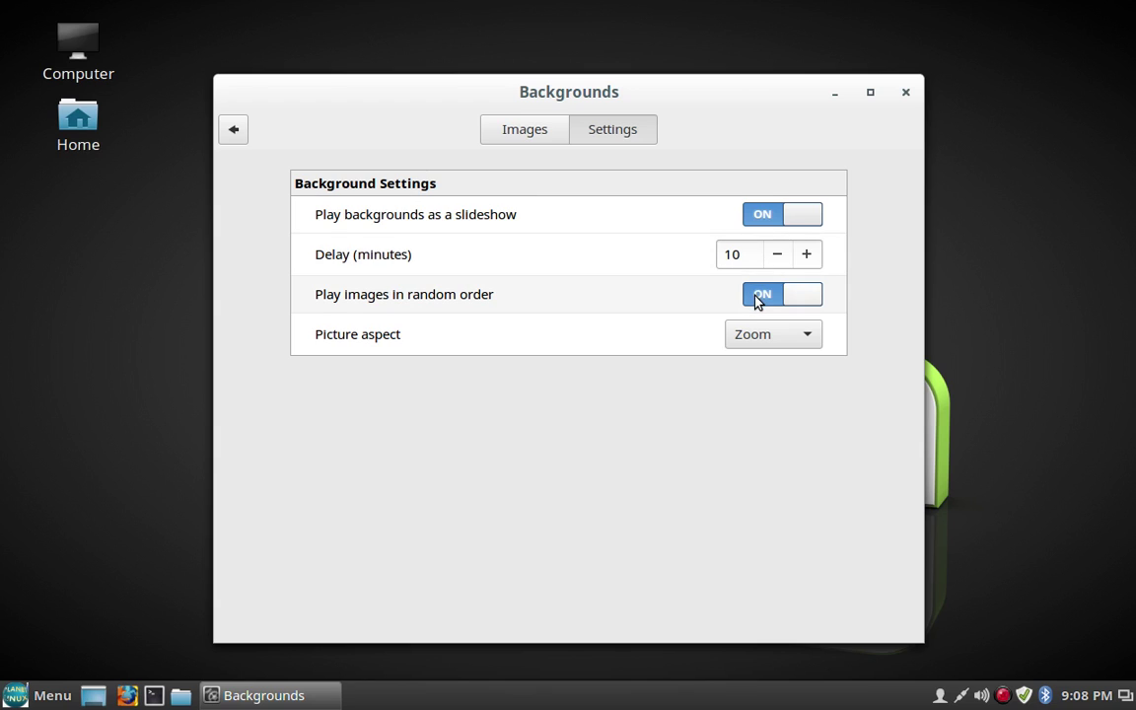
pyautogui.click(798, 340)
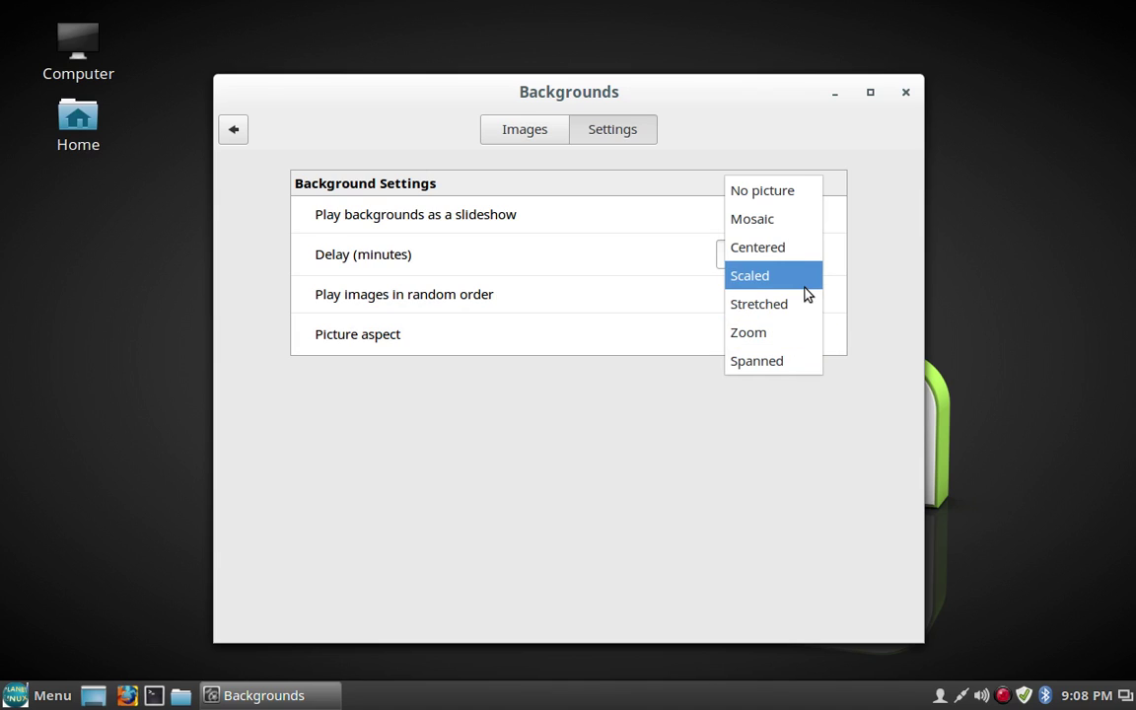
pyautogui.click(828, 454)
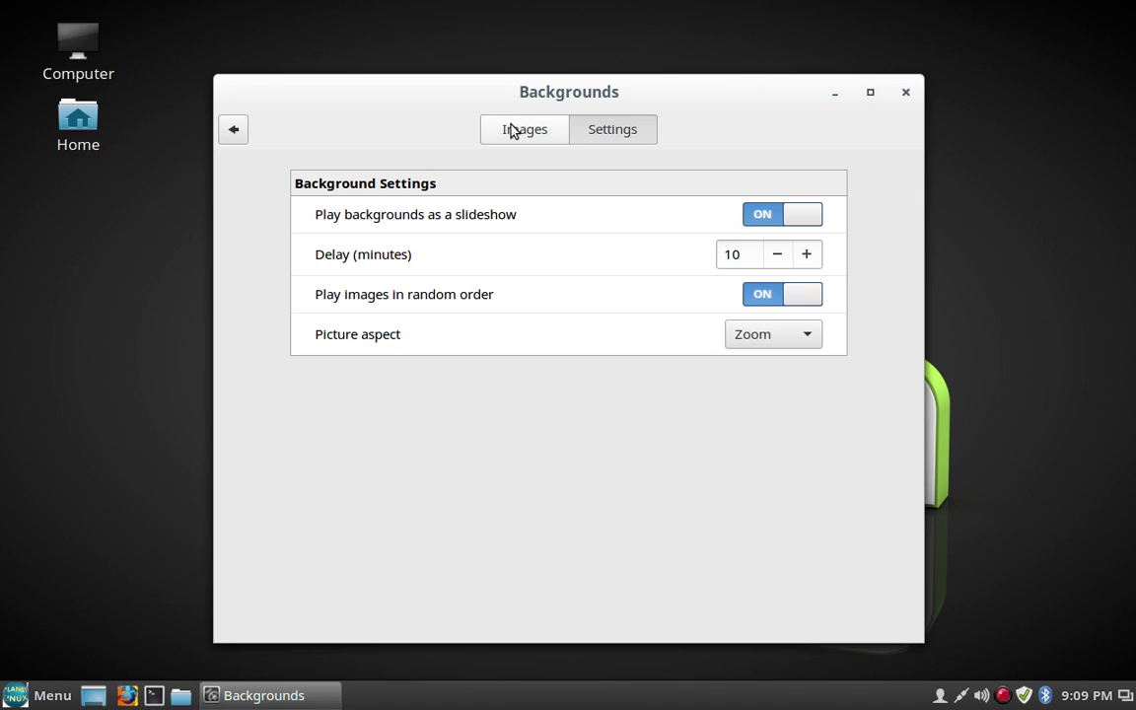
# - Try the Pictures collection for the slideshow, settle on the Serena collection, and close the background settings
pyautogui.moveTo(530, 93); pyautogui.dragTo(554, 54)
pyautogui.click(252, 92)
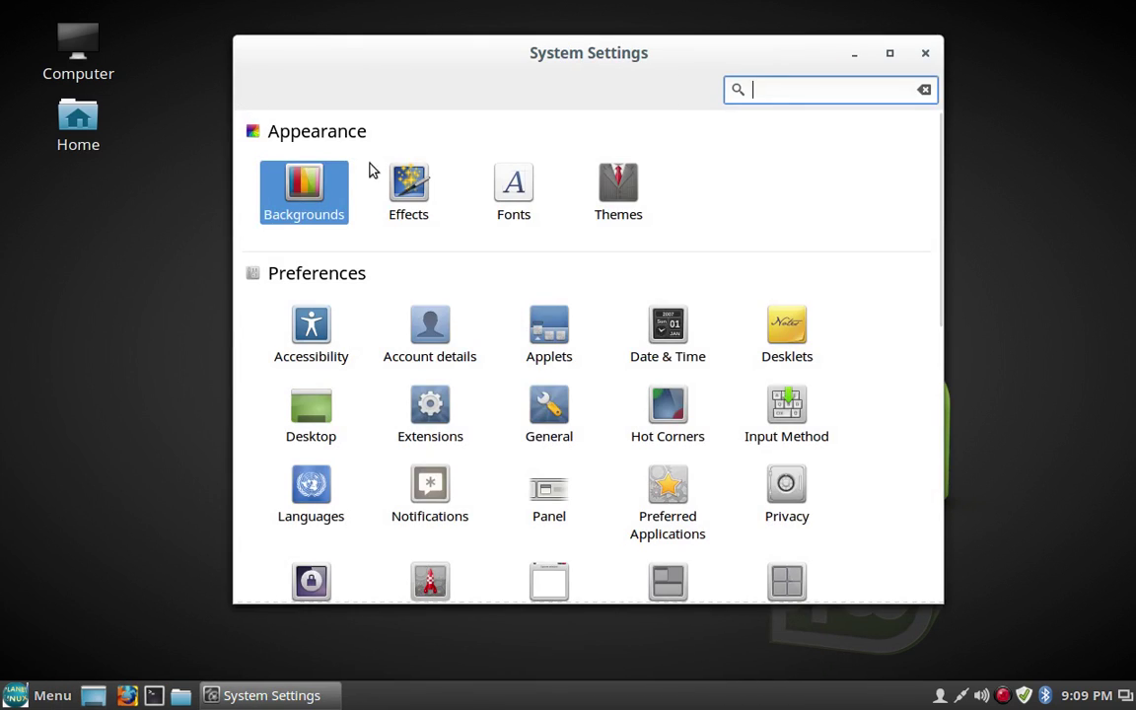
pyautogui.click(302, 188)
pyautogui.click(324, 185)
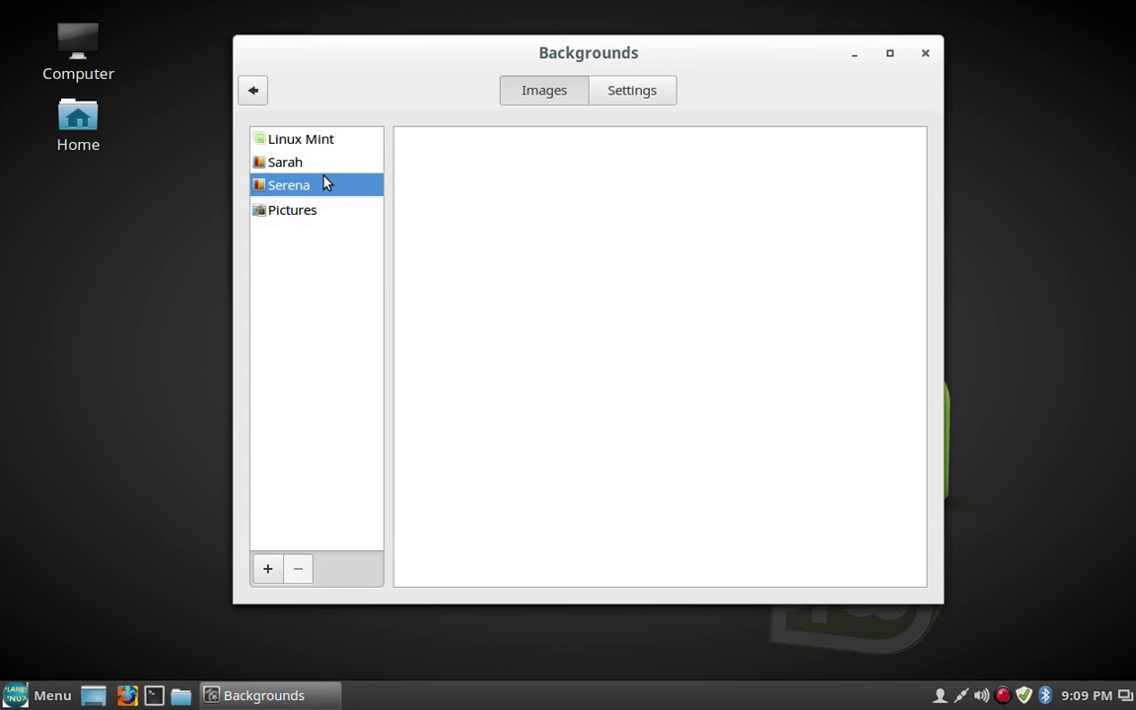
pyautogui.click(322, 210)
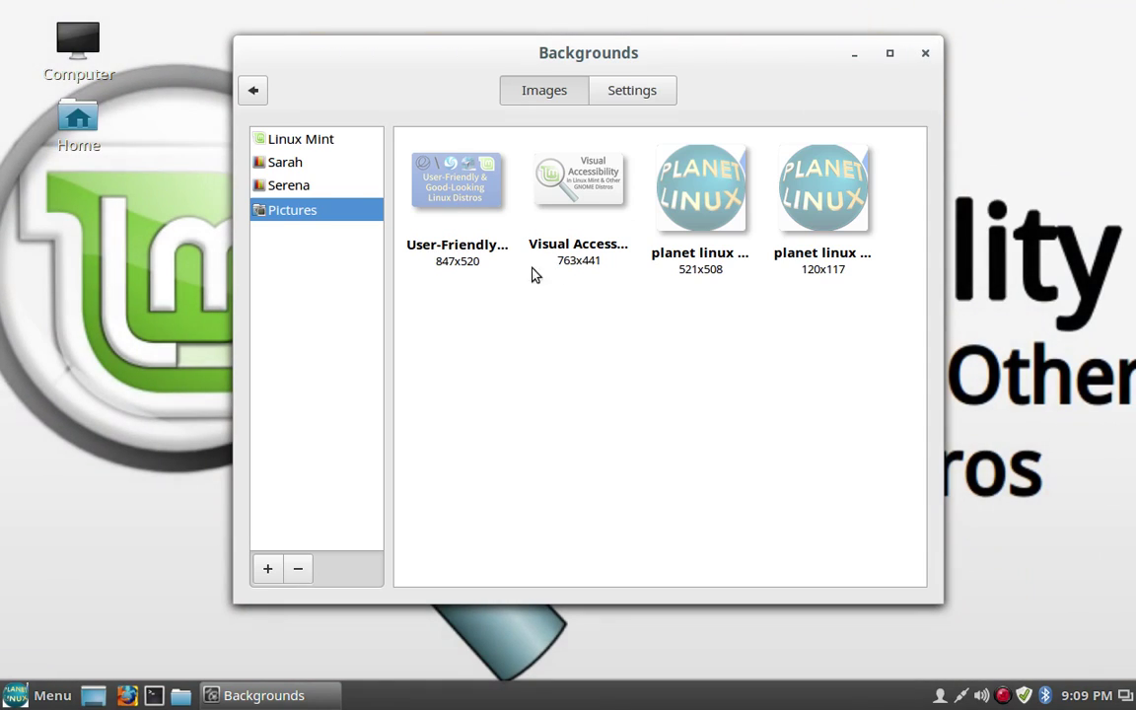
pyautogui.click(323, 189)
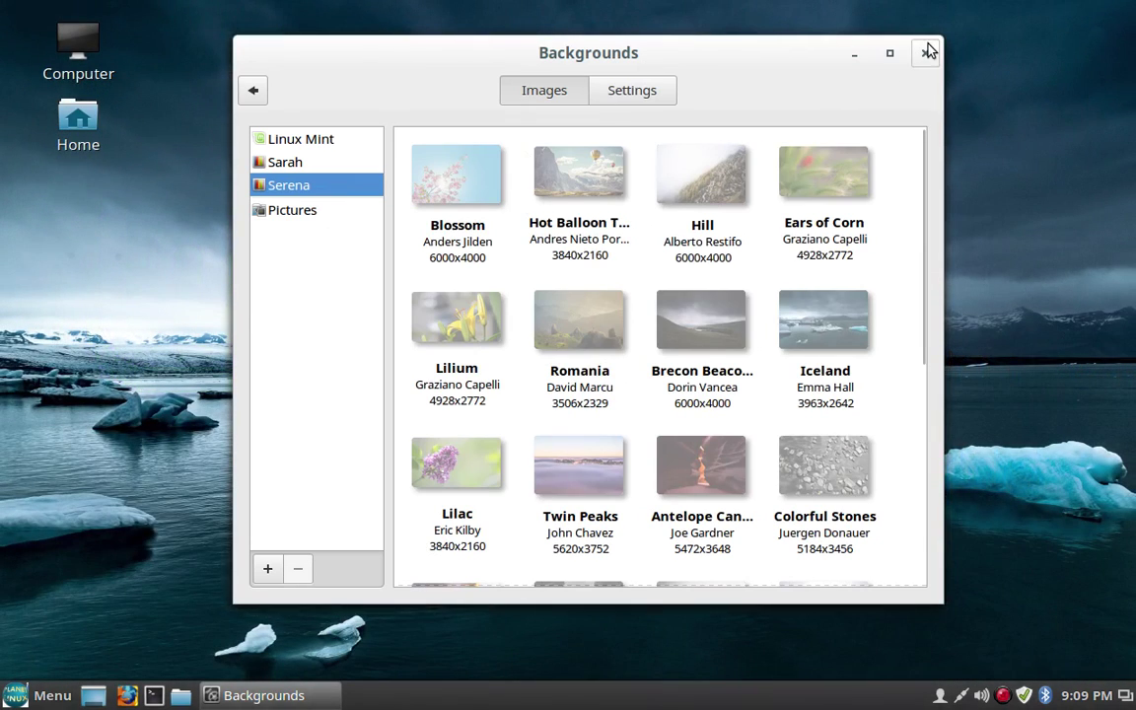
pyautogui.click(925, 53)
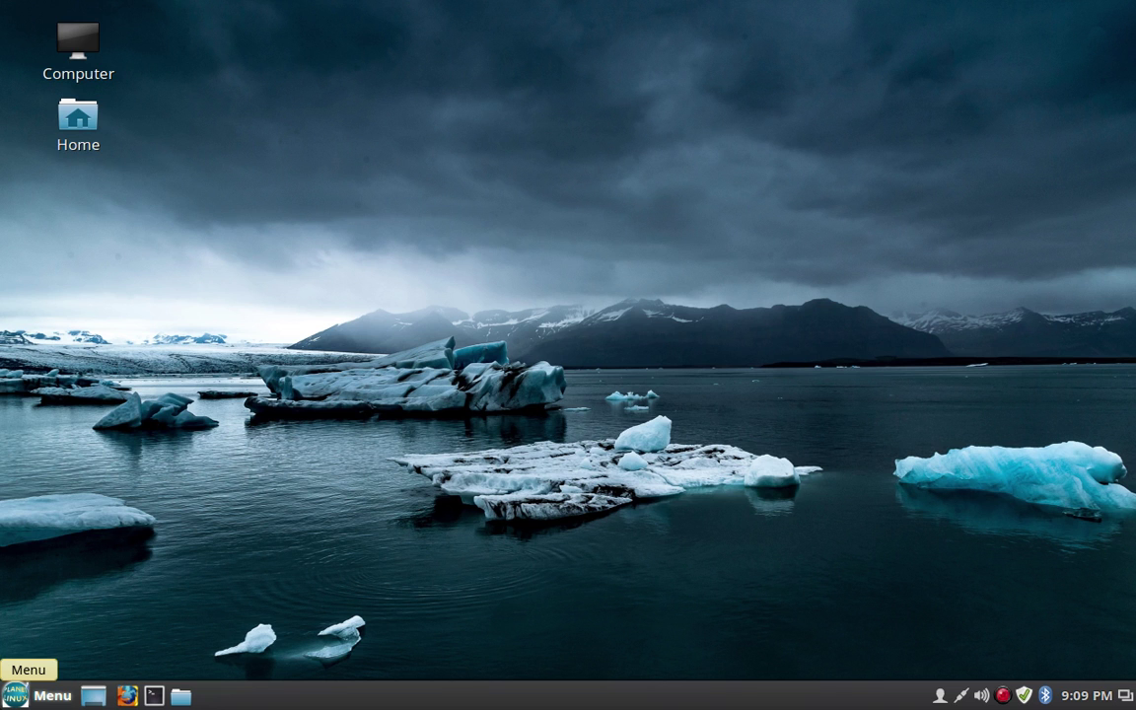
# - Open Software Manager by searching for "software" and authenticate with the administrator password
pyautogui.click(29, 695)
pyautogui.write('software')
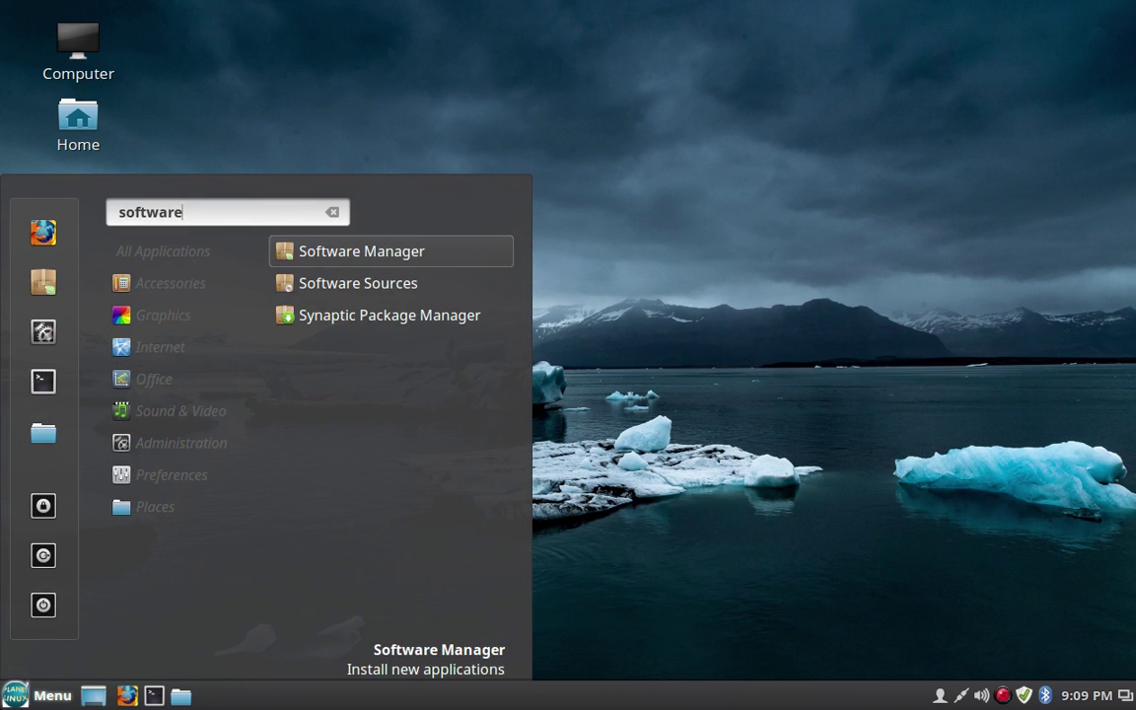
pyautogui.press('Return')
pyautogui.write('*************')
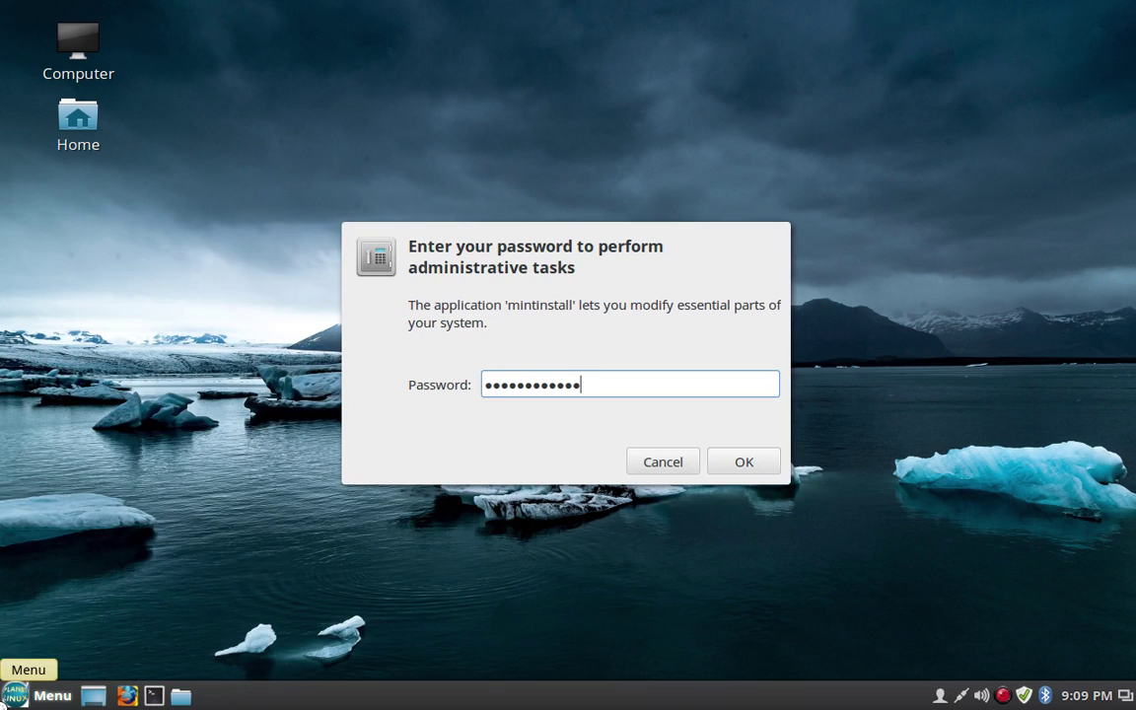
pyautogui.press('Return')
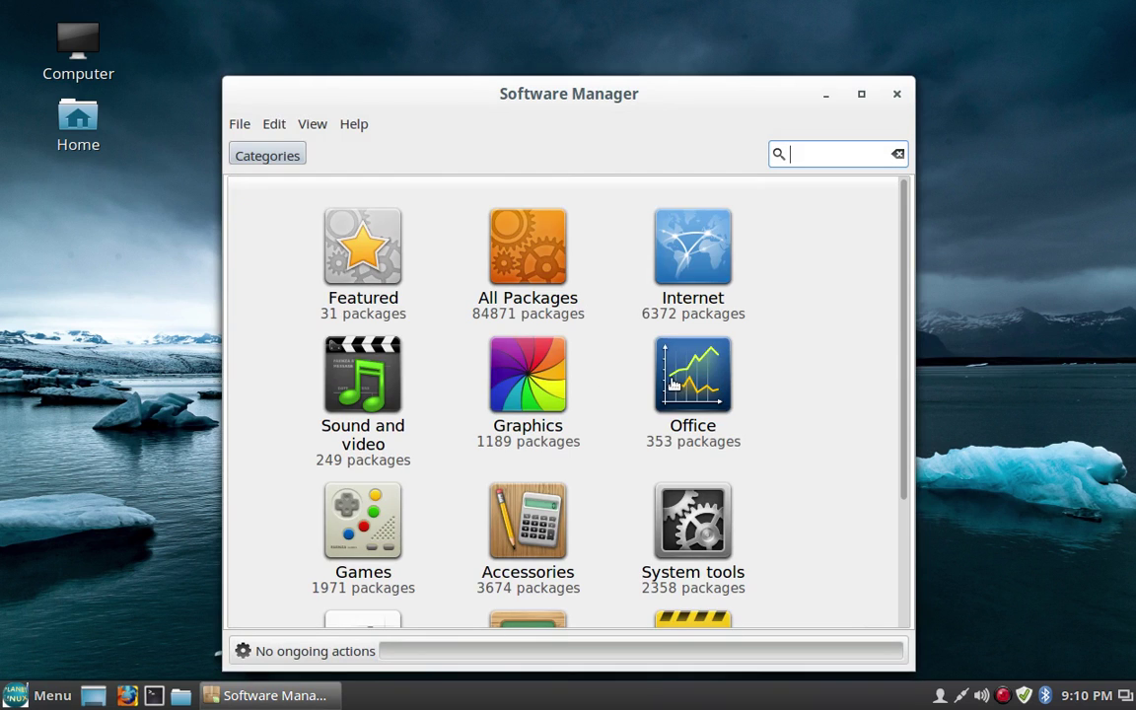
# - Look through the software categories and browse the list of Internet packages
pyautogui.scroll(-3, 675, 394)
pyautogui.scroll(3, 675, 394)
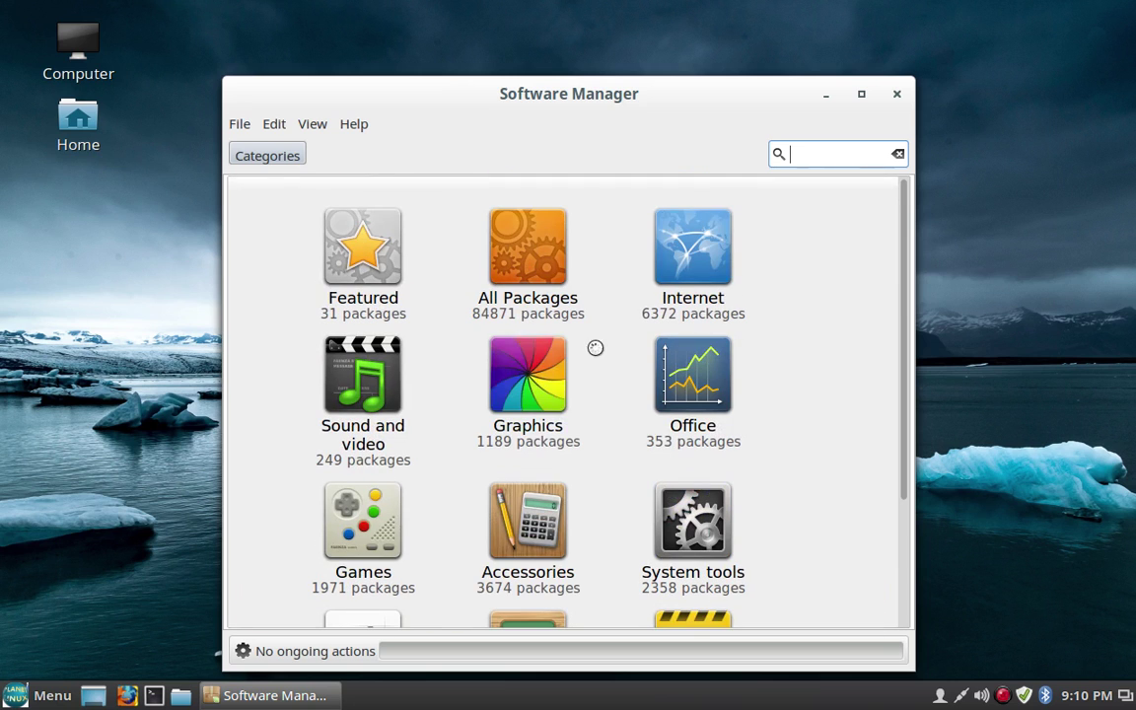
pyautogui.click(695, 247)
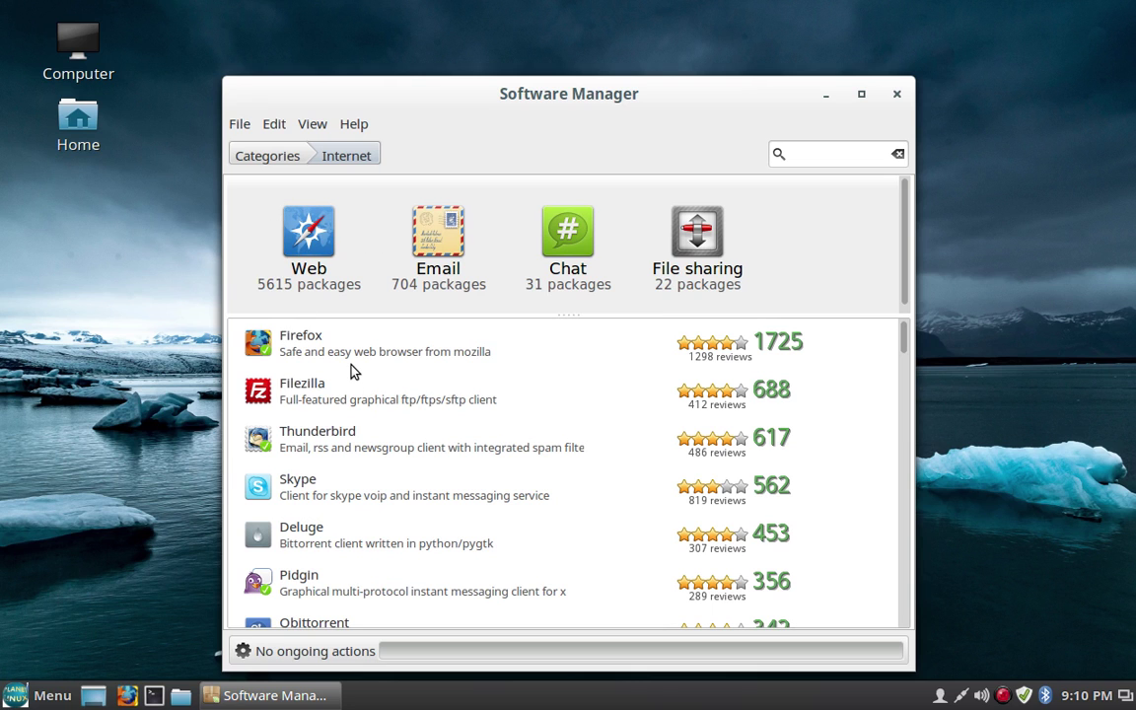
pyautogui.scroll(-12, 353, 370)
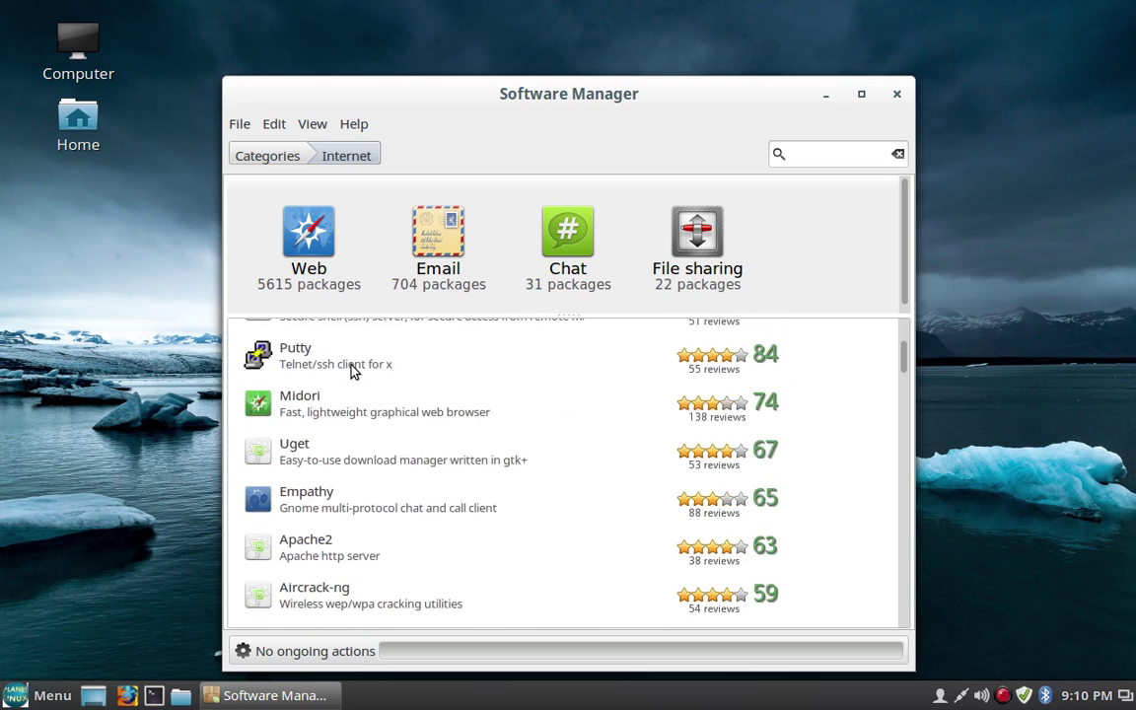
pyautogui.scroll(12, 353, 369)
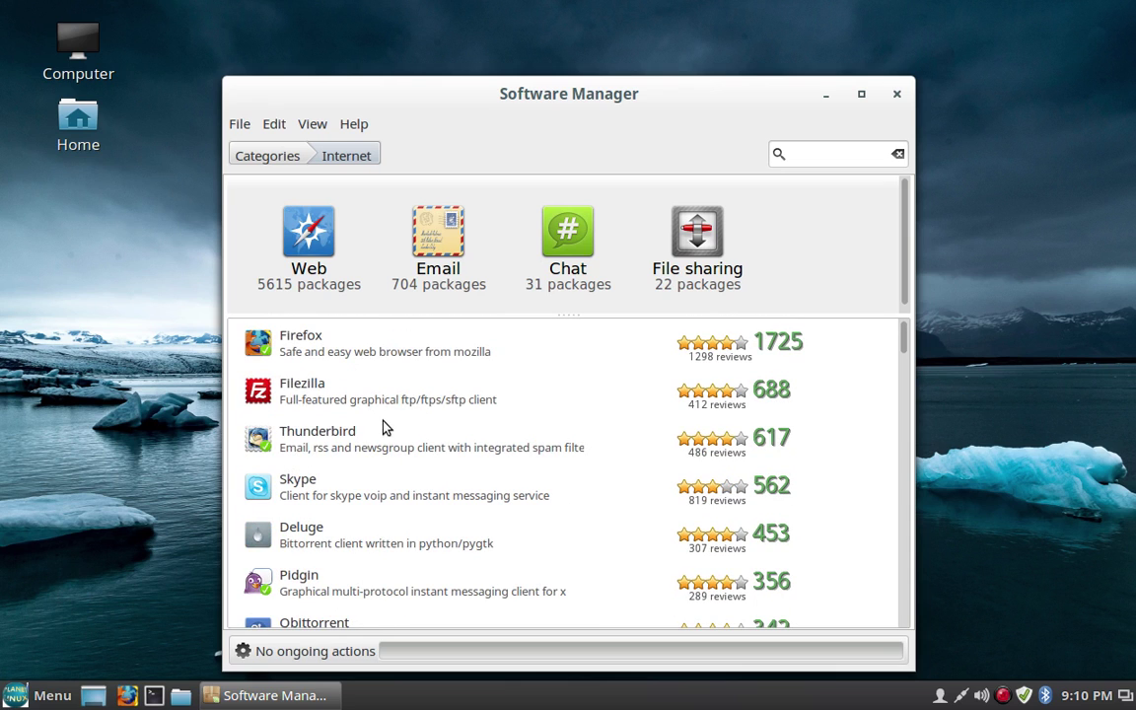
# - Open the Thunderbird package and examine its description, screenshots and details
pyautogui.doubleClick(383, 439)
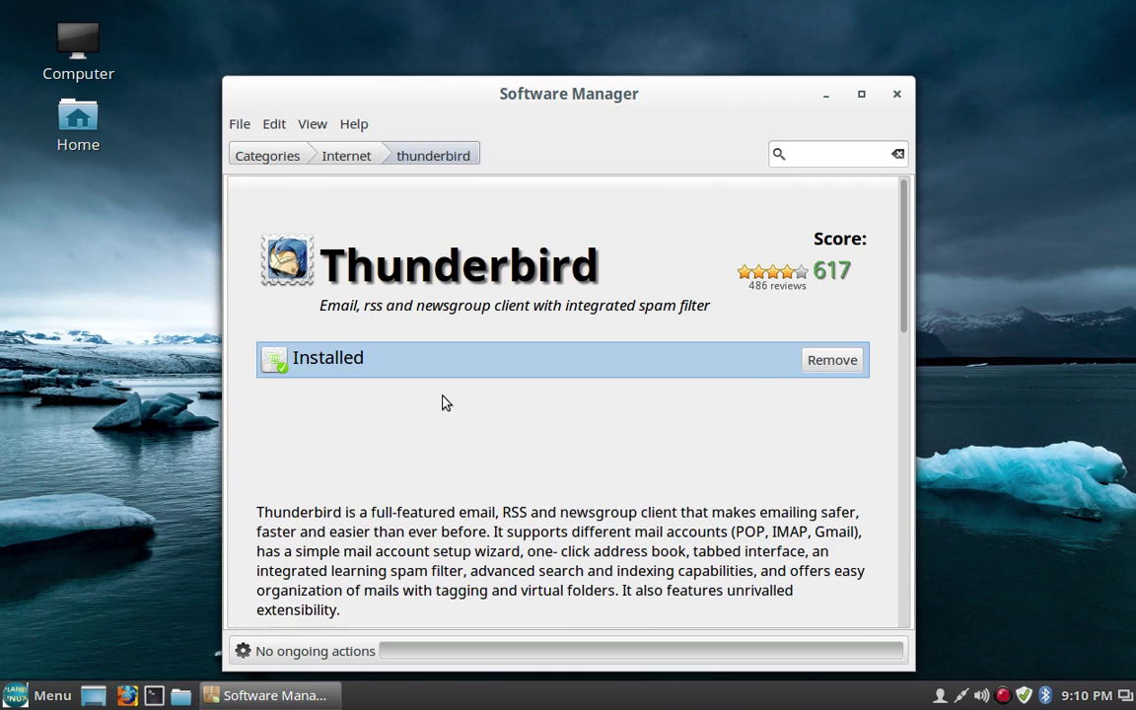
pyautogui.scroll(-15, 477, 567)
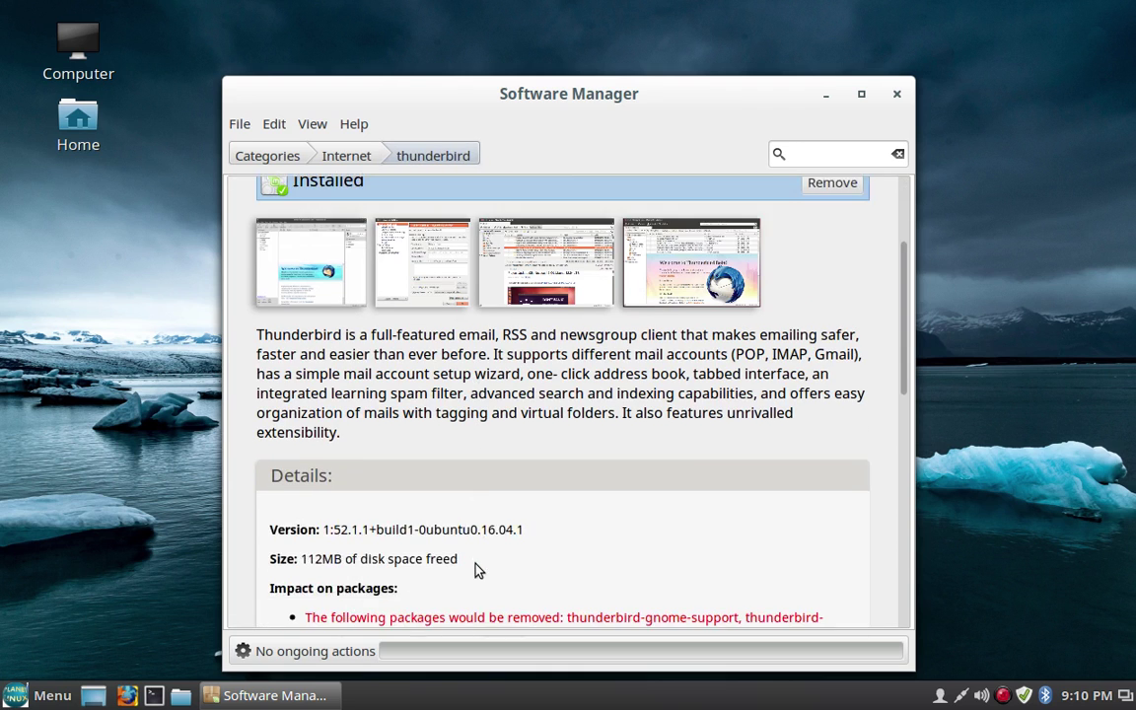
pyautogui.scroll(-1, 476, 569)
pyautogui.scroll(15, 476, 568)
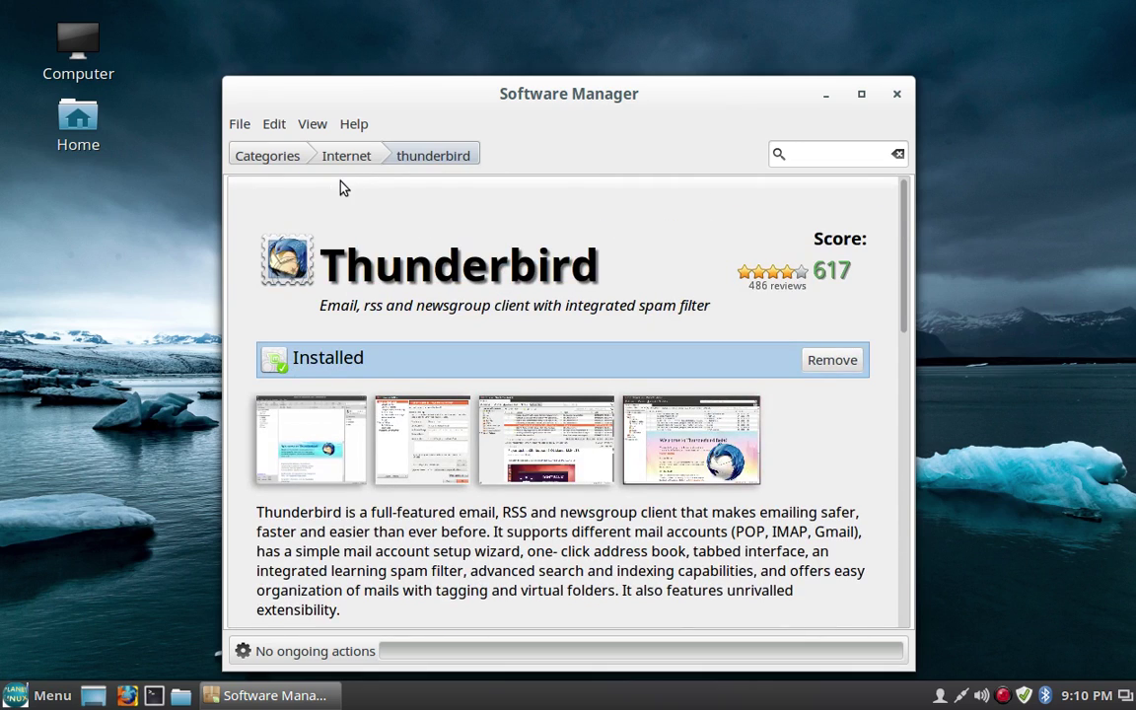
# - Return from the Thunderbird page to the category overview and look through all categories
pyautogui.click(346, 155)
pyautogui.click(274, 160)
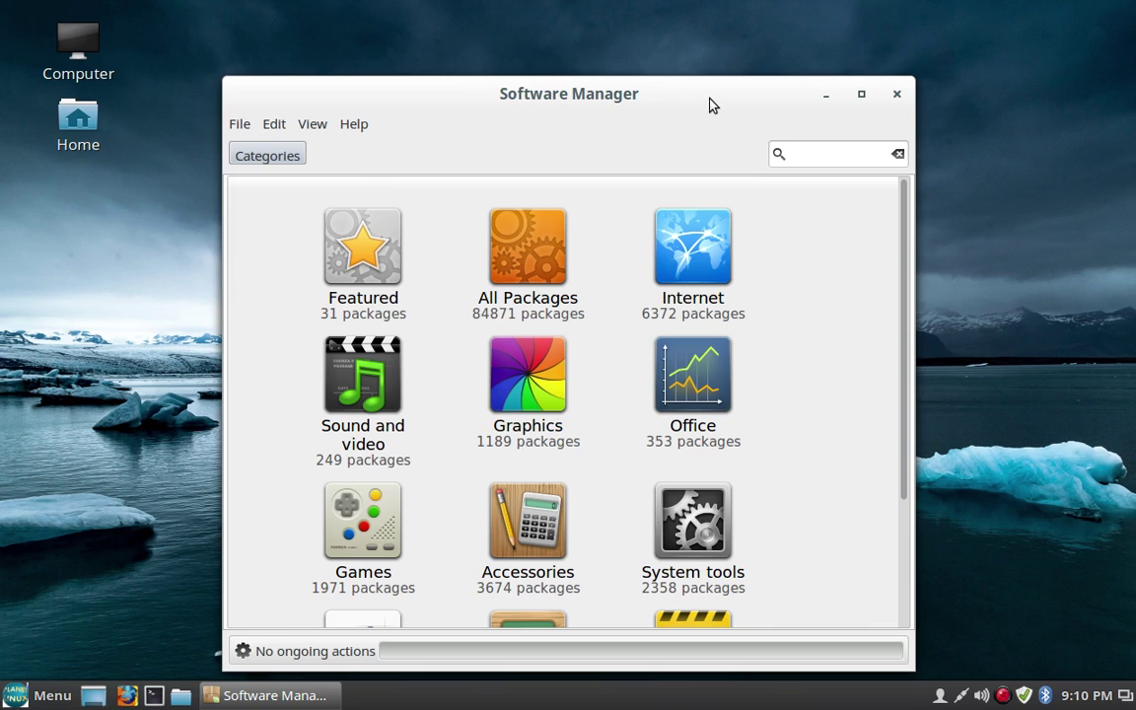
pyautogui.scroll(-3, 654, 462)
pyautogui.scroll(3, 666, 445)
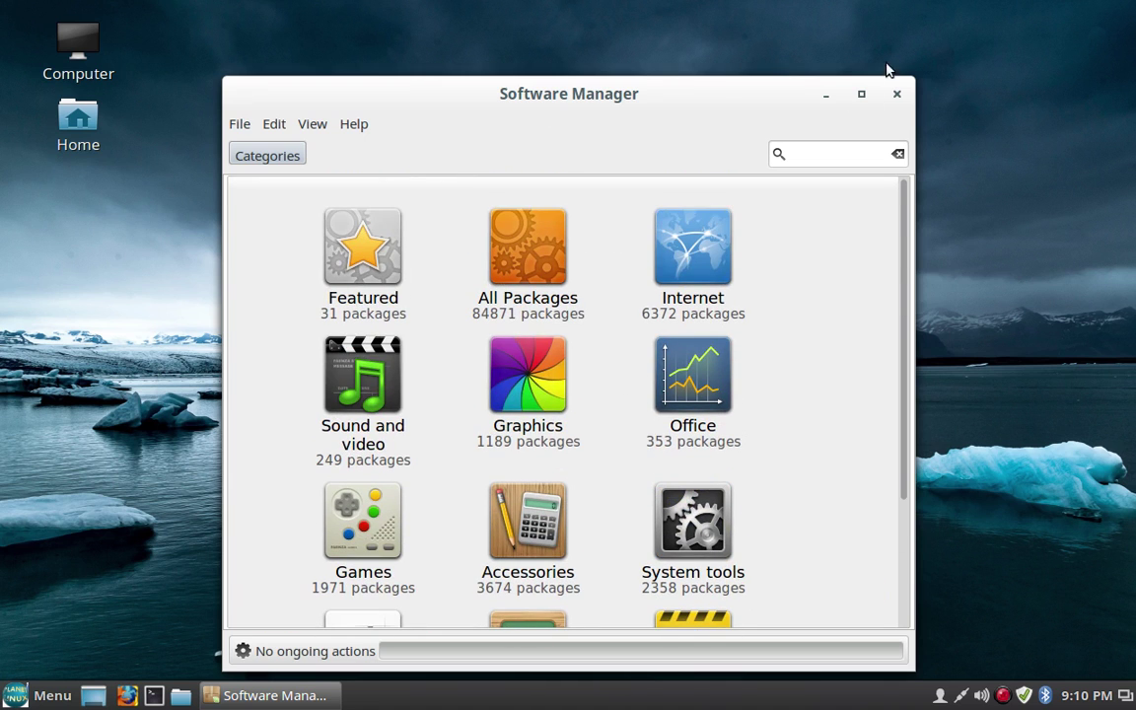
# - Close Software Manager and open Update Manager by searching the applications for "update"
pyautogui.click(896, 95)
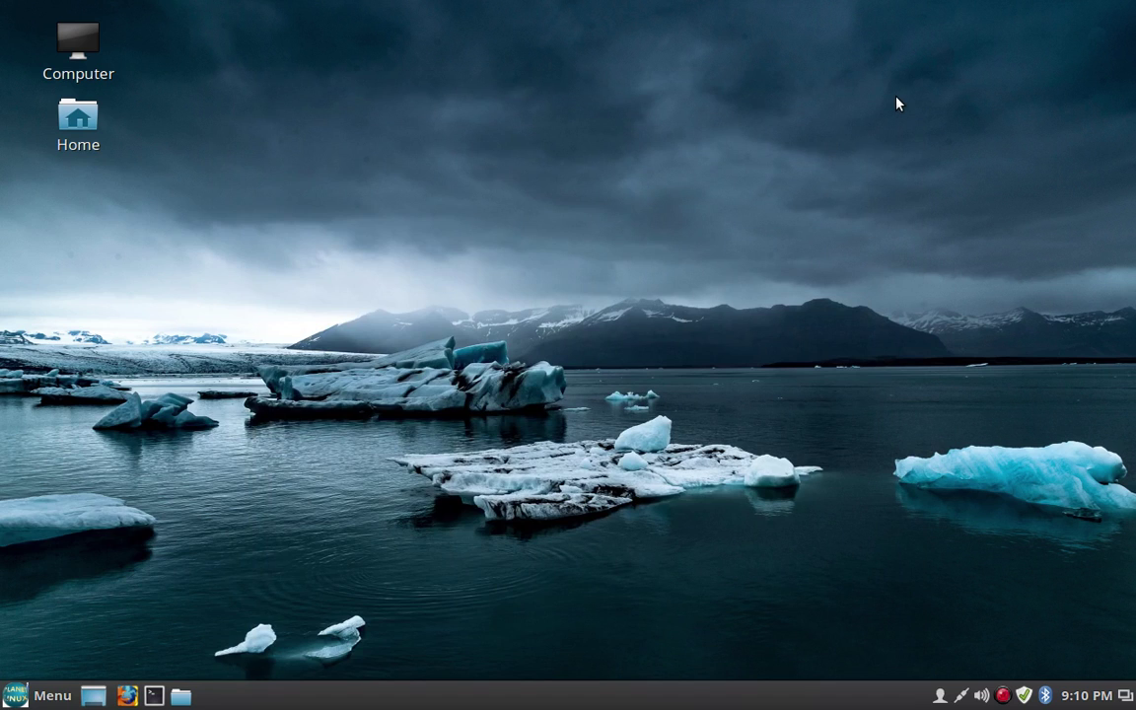
pyautogui.press('super')
pyautogui.write('update')
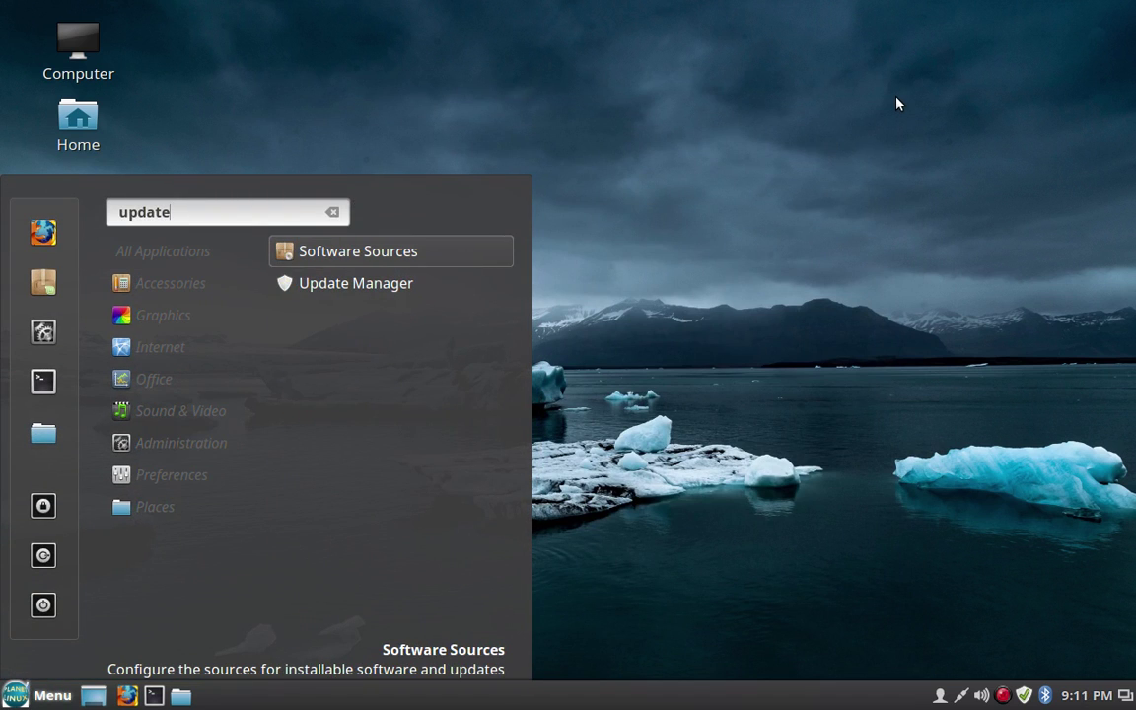
pyautogui.press('Down')
pyautogui.press('Return')
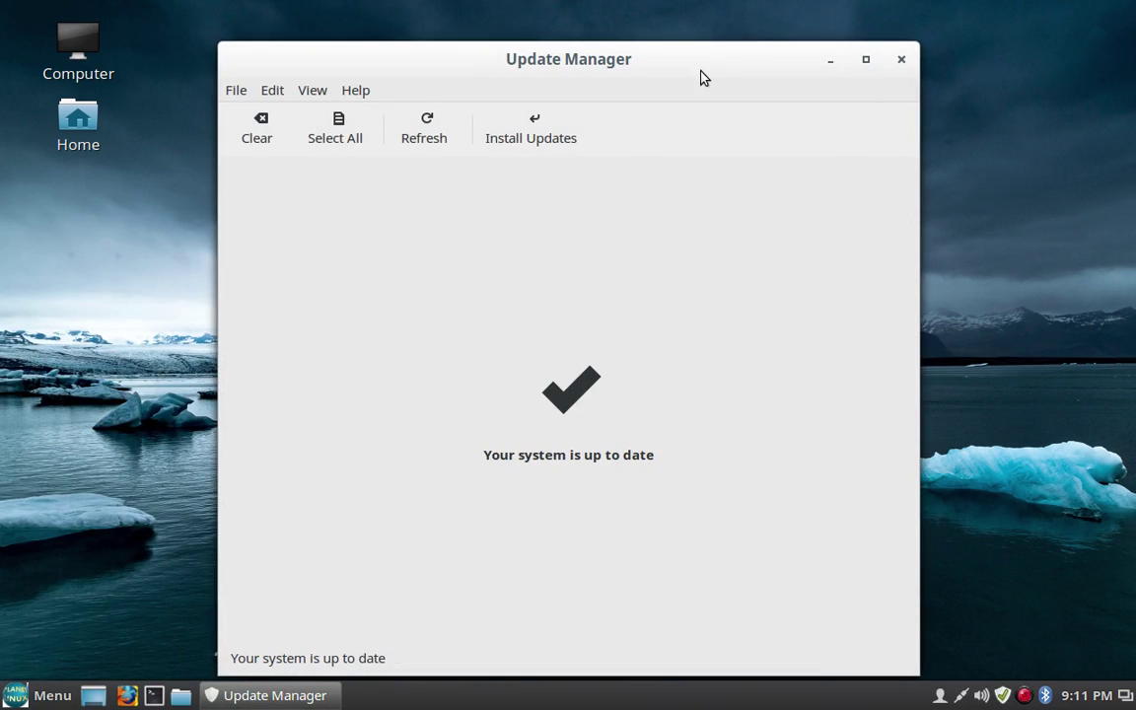
# - Shift the Update Manager window slightly upward, check the system's update status and close the window
pyautogui.moveTo(718, 51); pyautogui.dragTo(723, 41)
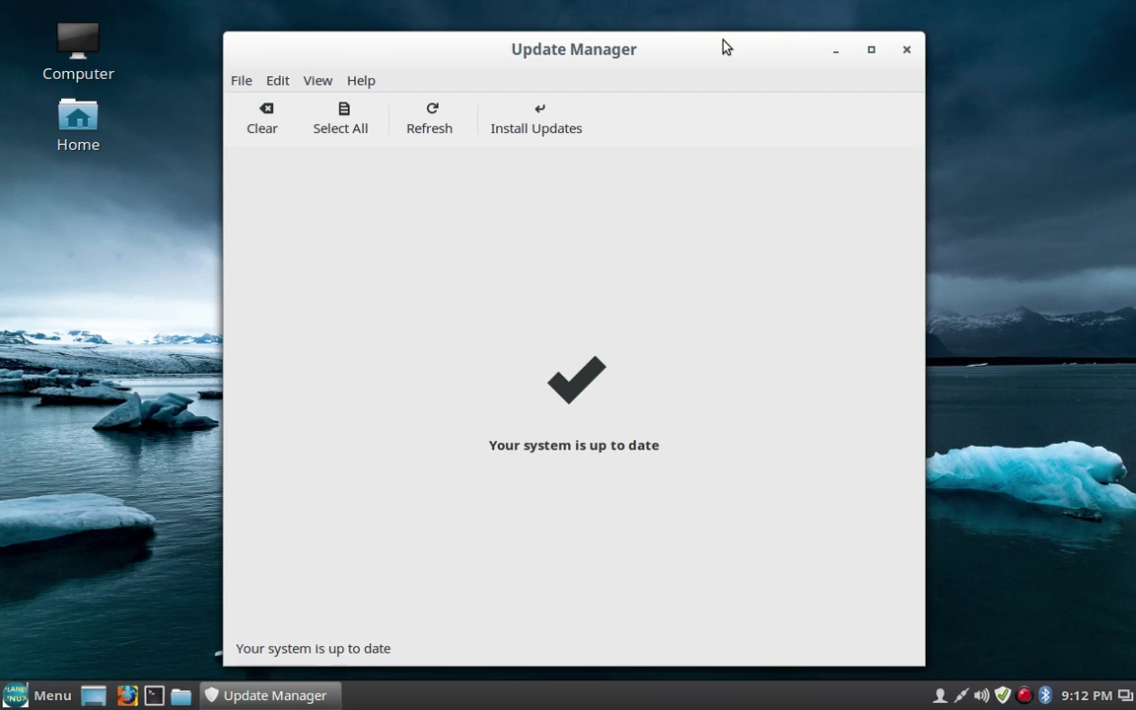
pyautogui.click(907, 51)
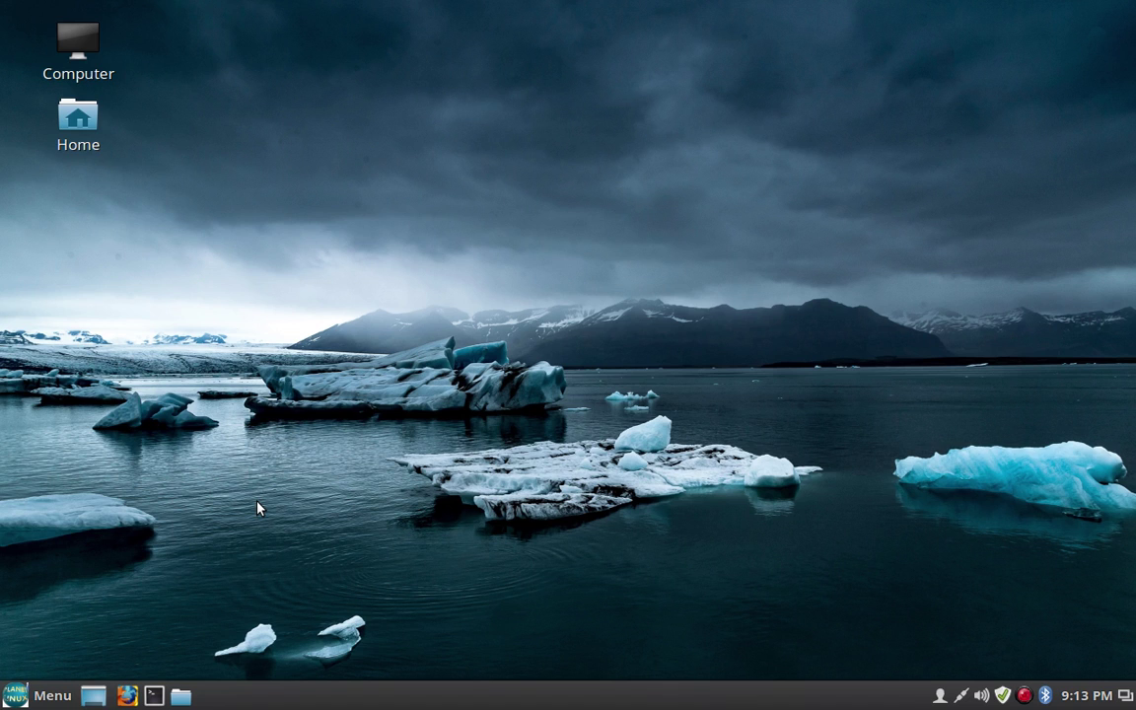
pyautogui.write('t')
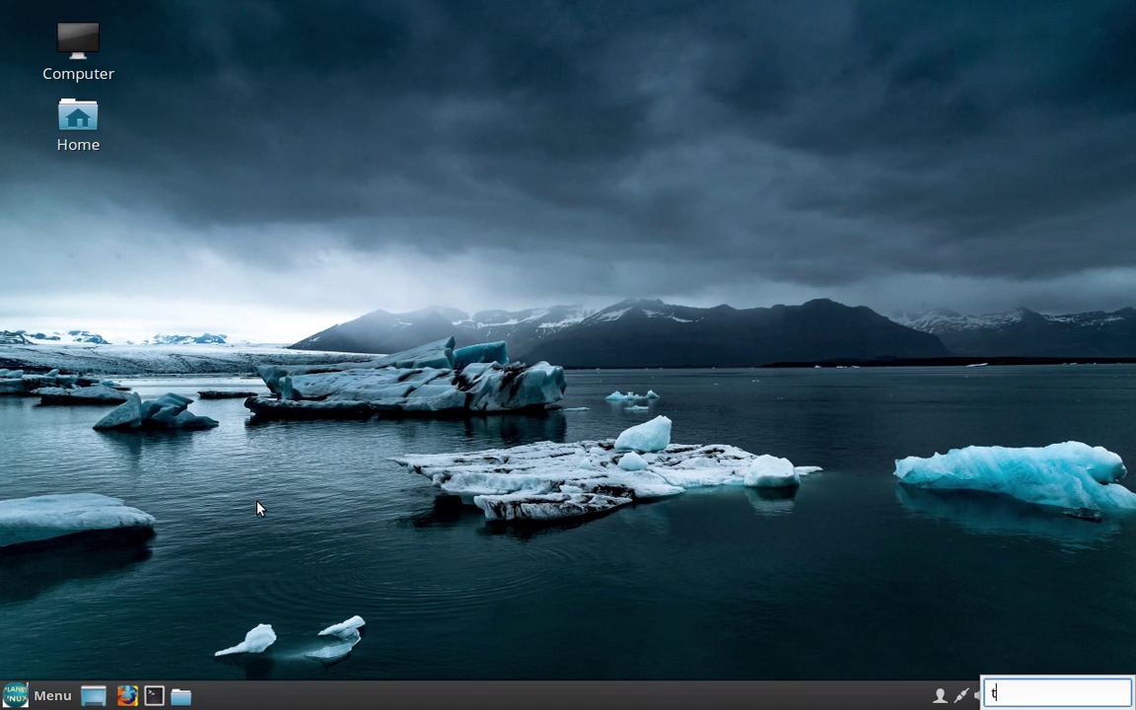